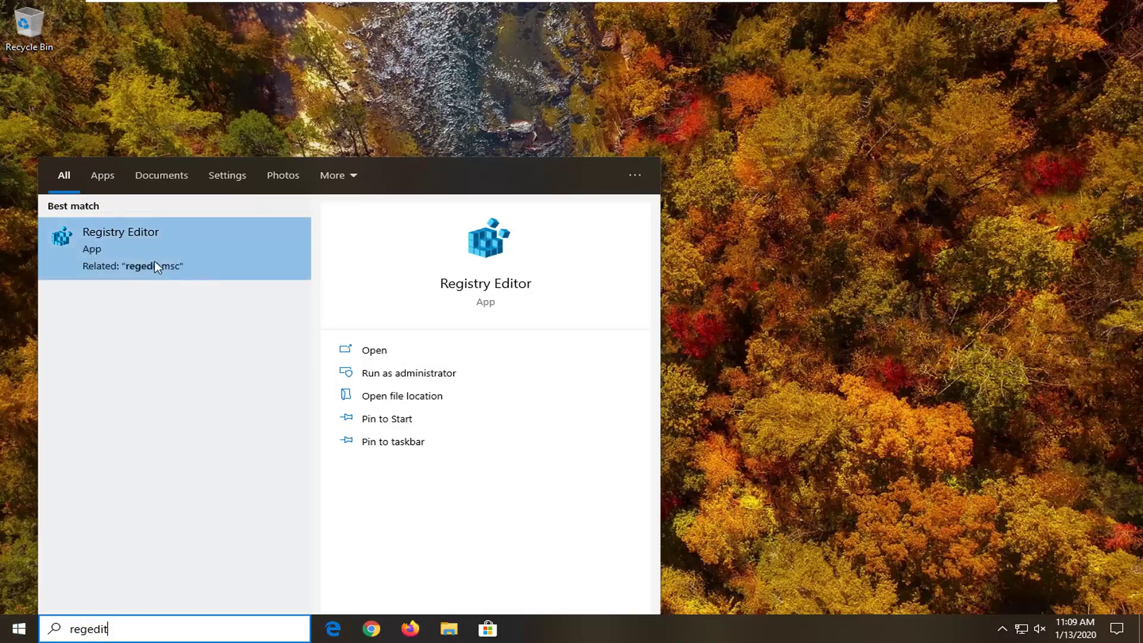
Step: Run Registry Editor as administrator and allow it to make changes to the device
{"action": "right_click", "coordinate": [118, 233]}
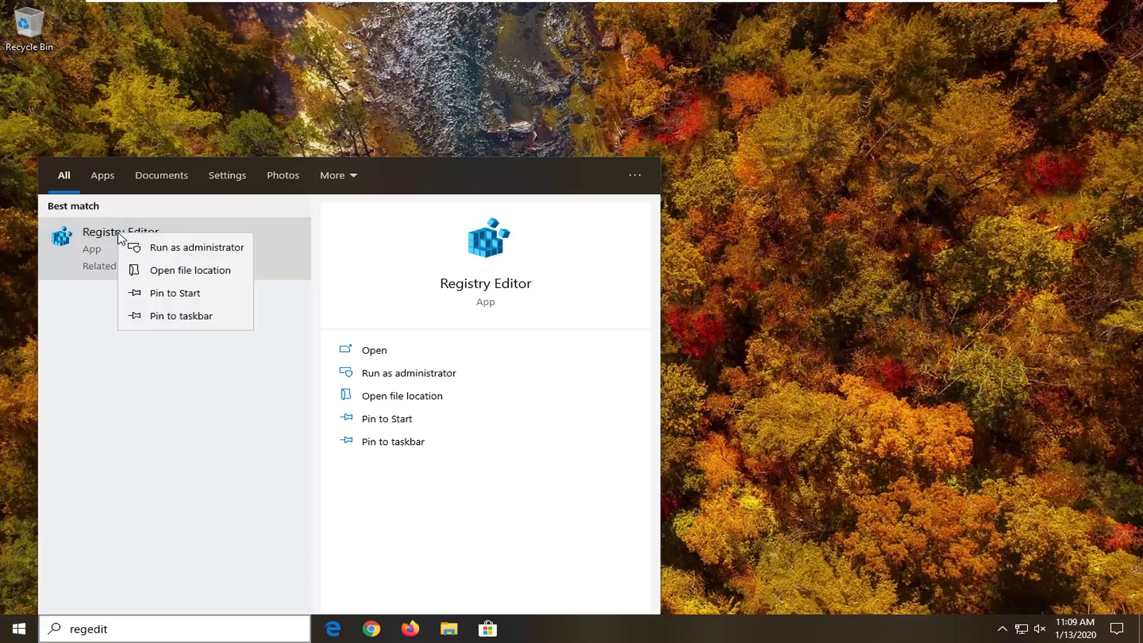
{"action": "left_click", "coordinate": [161, 252]}
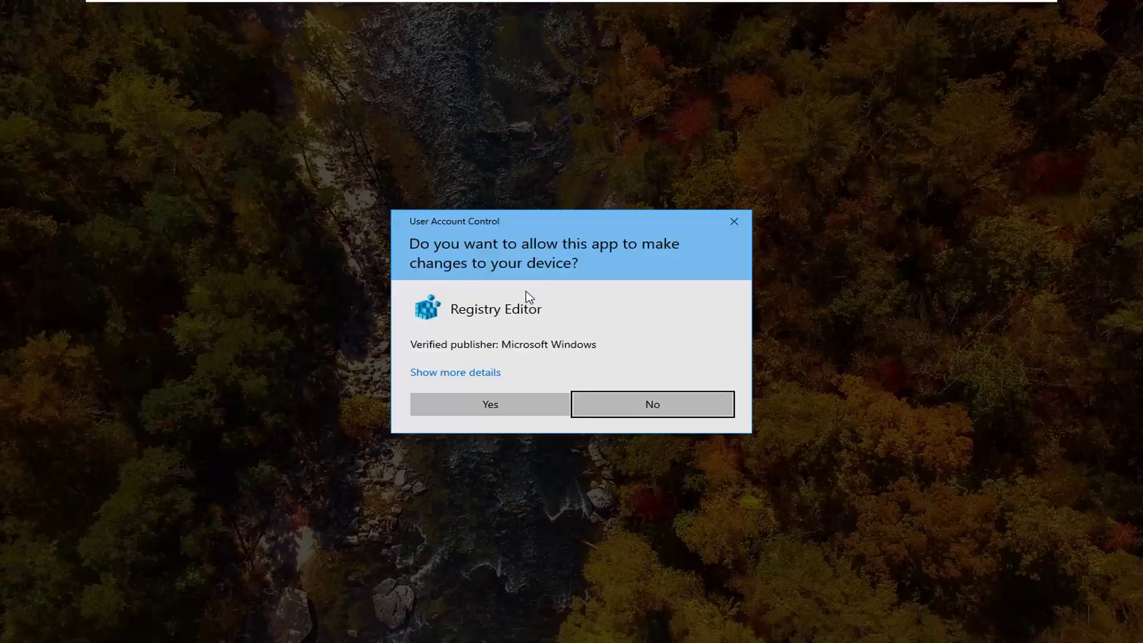
{"action": "left_click", "coordinate": [497, 405]}
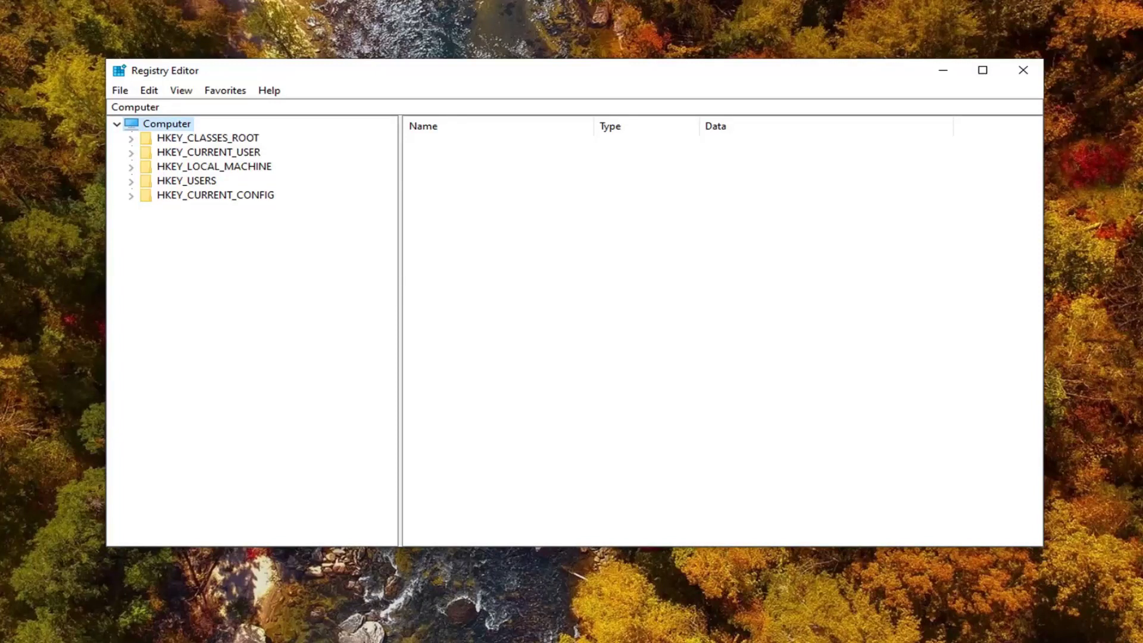
{"action": "left_click", "coordinate": [123, 92]}
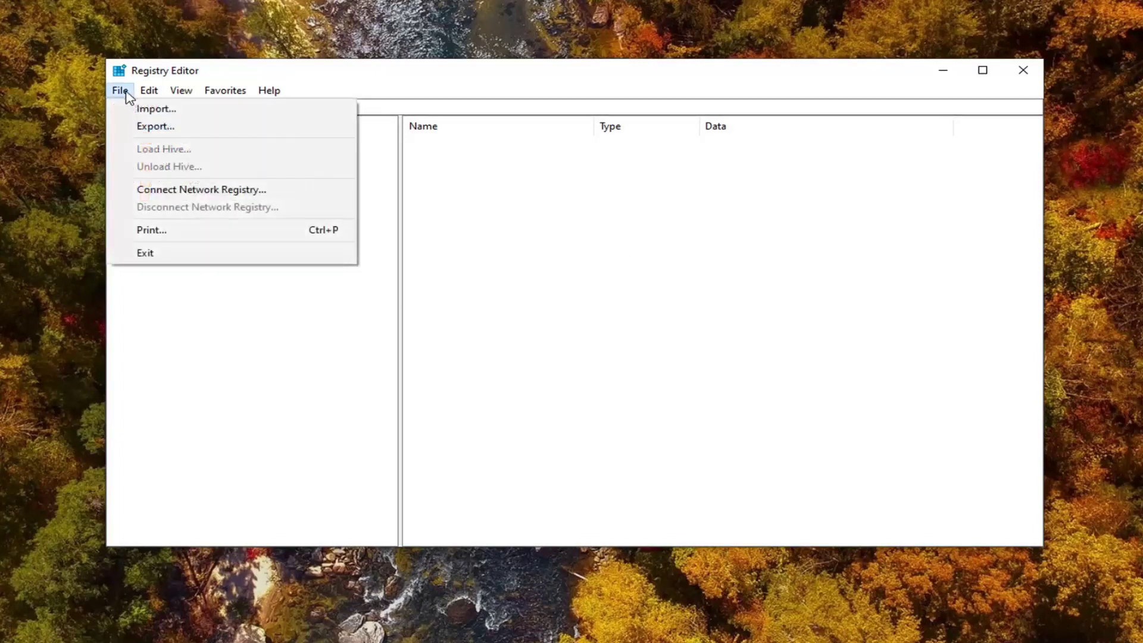
{"action": "left_click", "coordinate": [149, 125]}
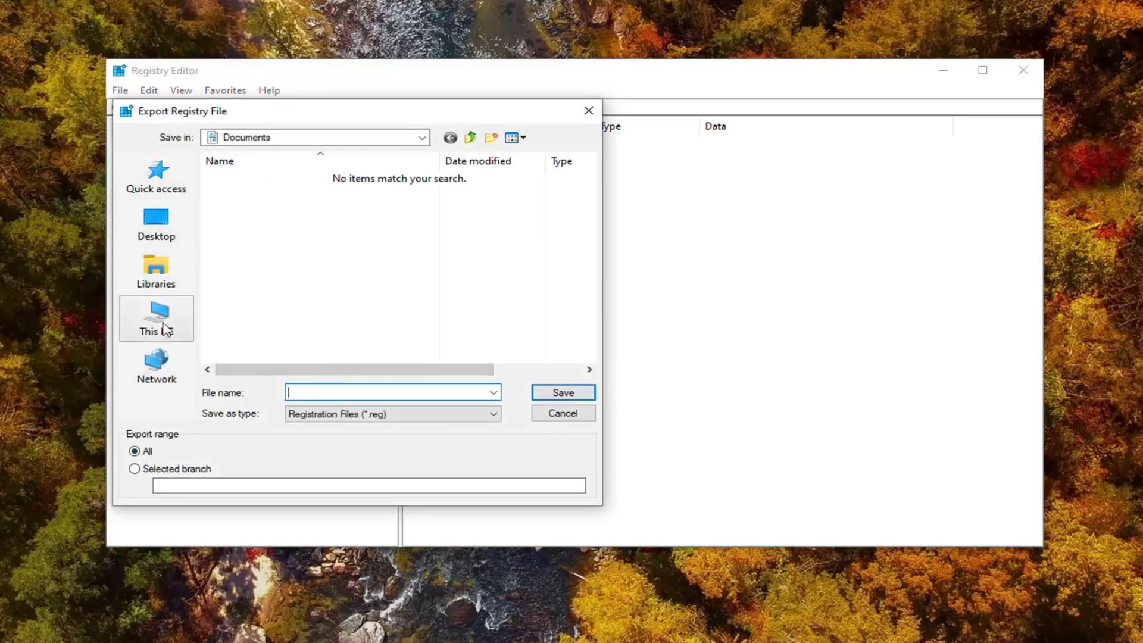
{"action": "left_click", "coordinate": [559, 415]}
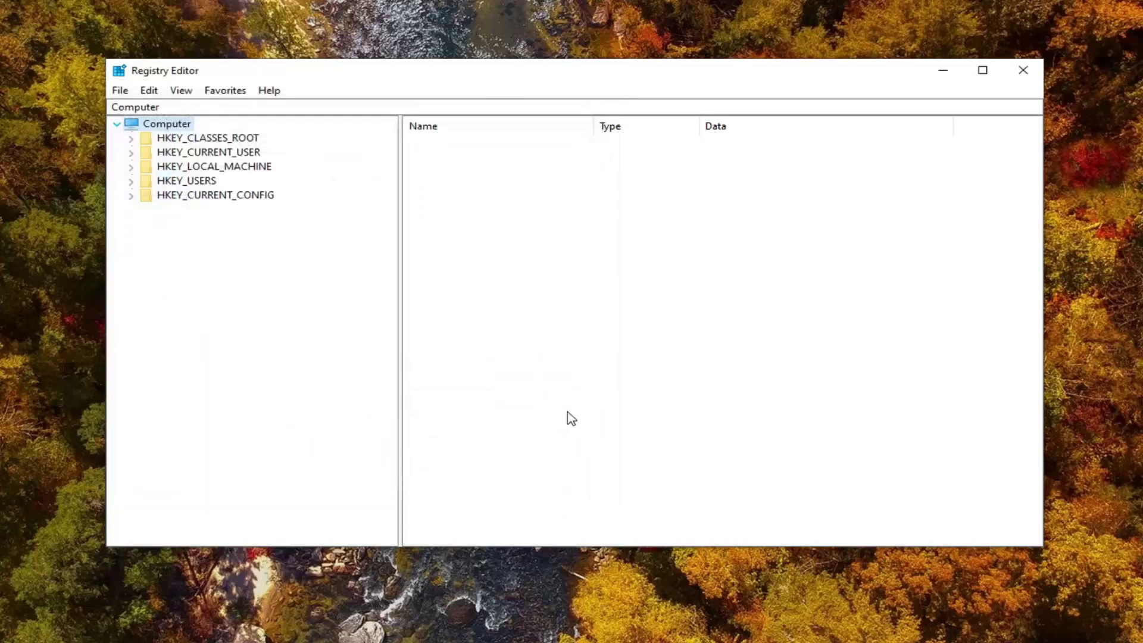
{"action": "left_click", "coordinate": [120, 91]}
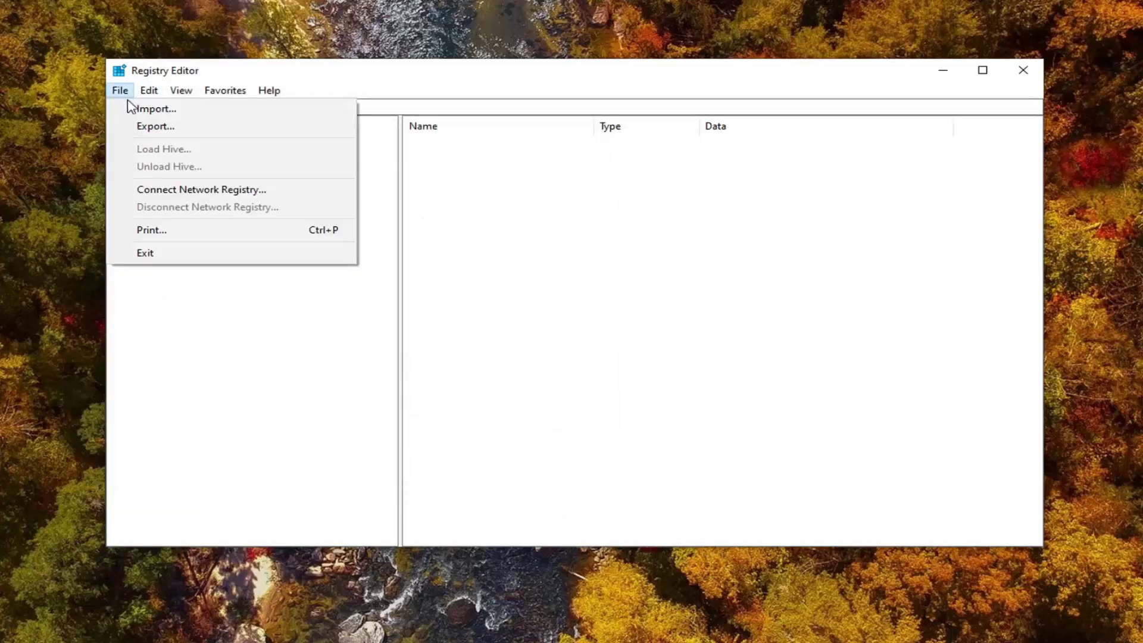
{"action": "left_click", "coordinate": [140, 109]}
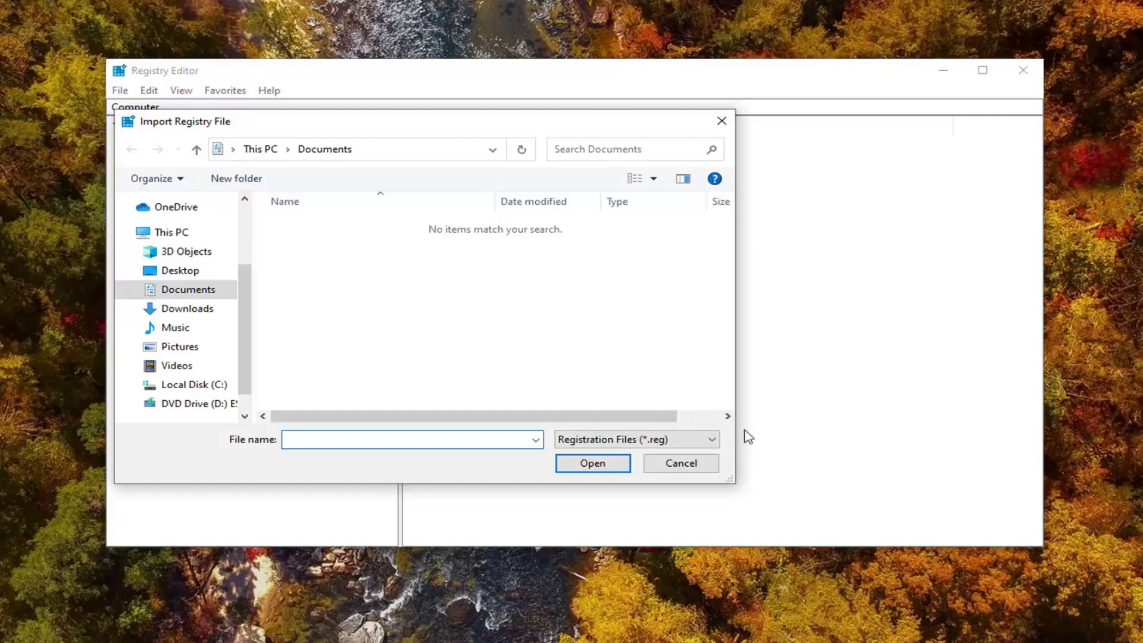
{"action": "left_click", "coordinate": [700, 469]}
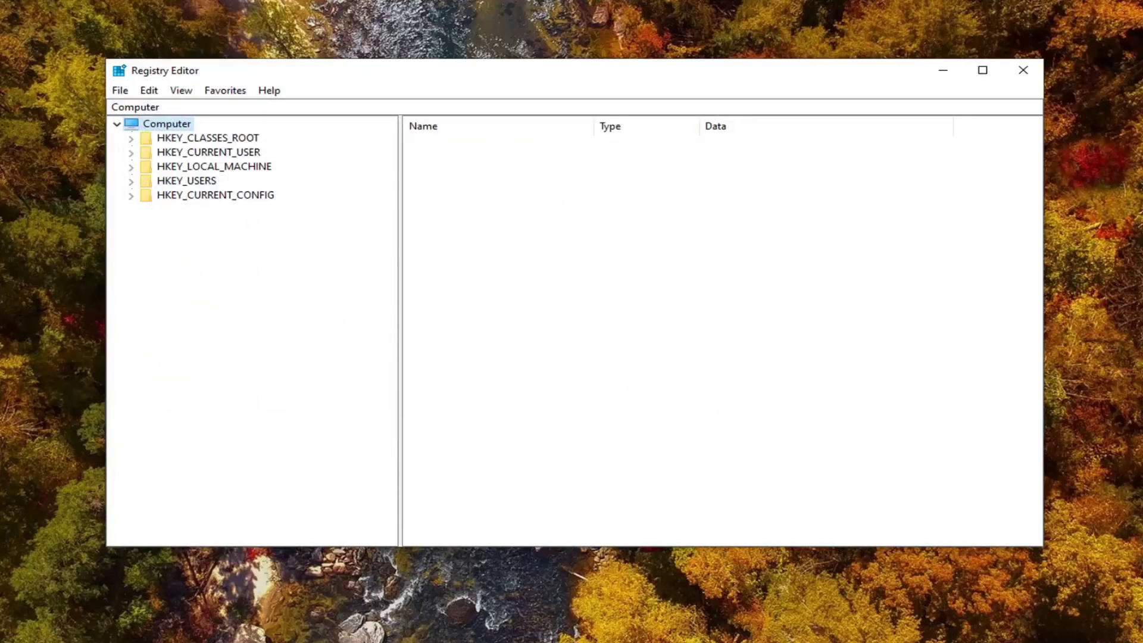
Step: Expand the registry tree to HKEY_LOCAL_MACHINE\SOFTWARE\Microsoft
{"action": "left_click", "coordinate": [233, 169]}
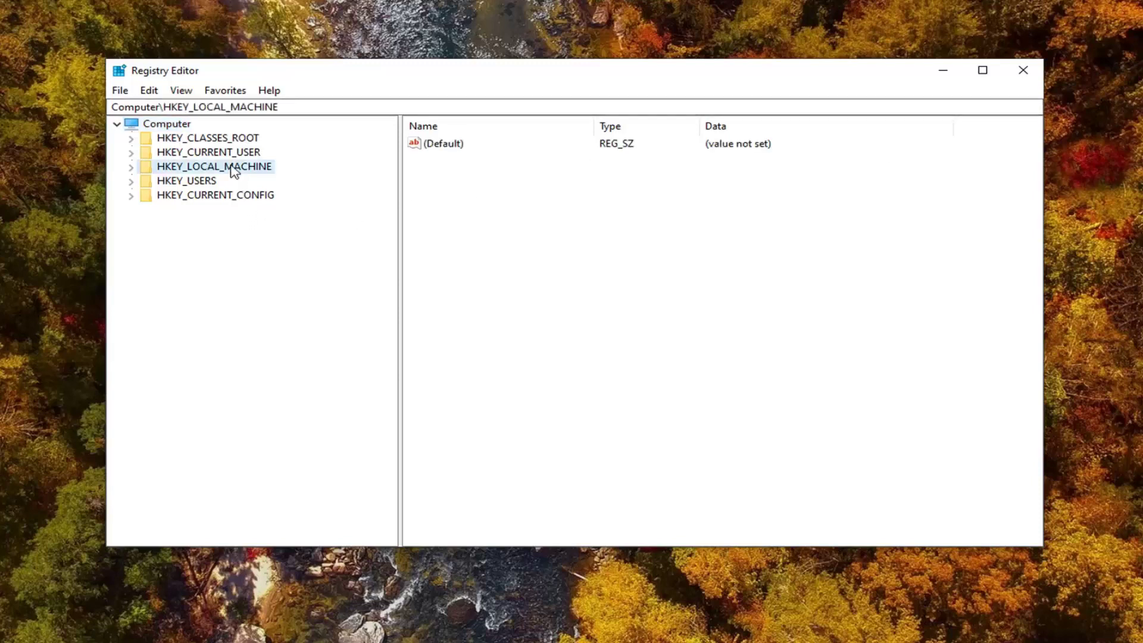
{"action": "double_click", "coordinate": [216, 169]}
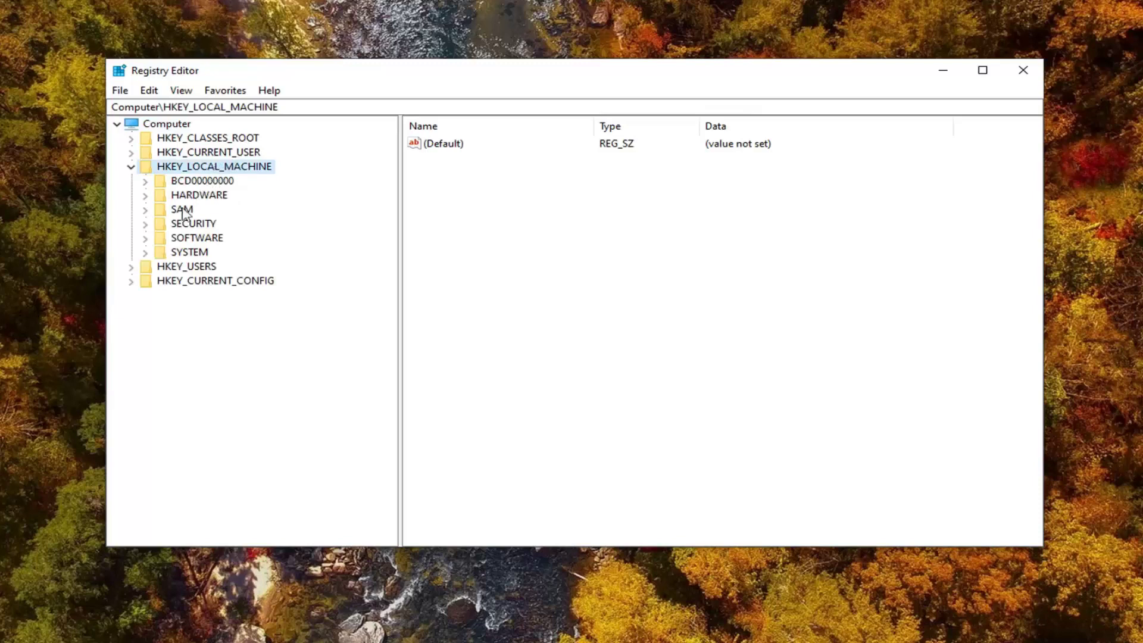
{"action": "left_click", "coordinate": [188, 240]}
{"action": "double_click", "coordinate": [190, 241]}
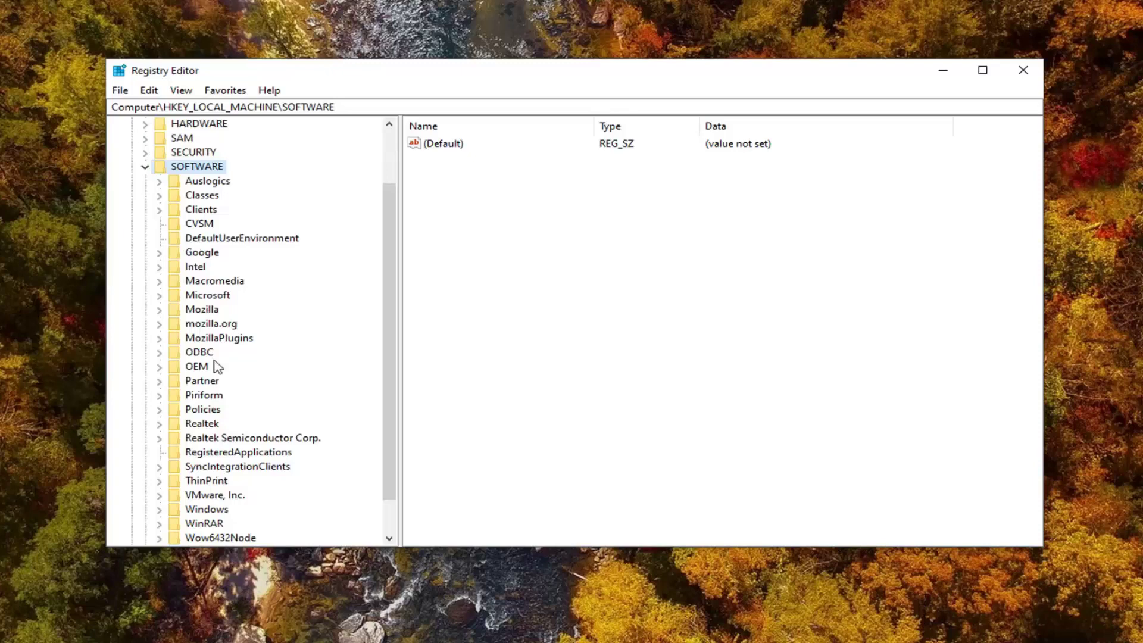
{"action": "left_click", "coordinate": [208, 297]}
{"action": "double_click", "coordinate": [208, 296]}
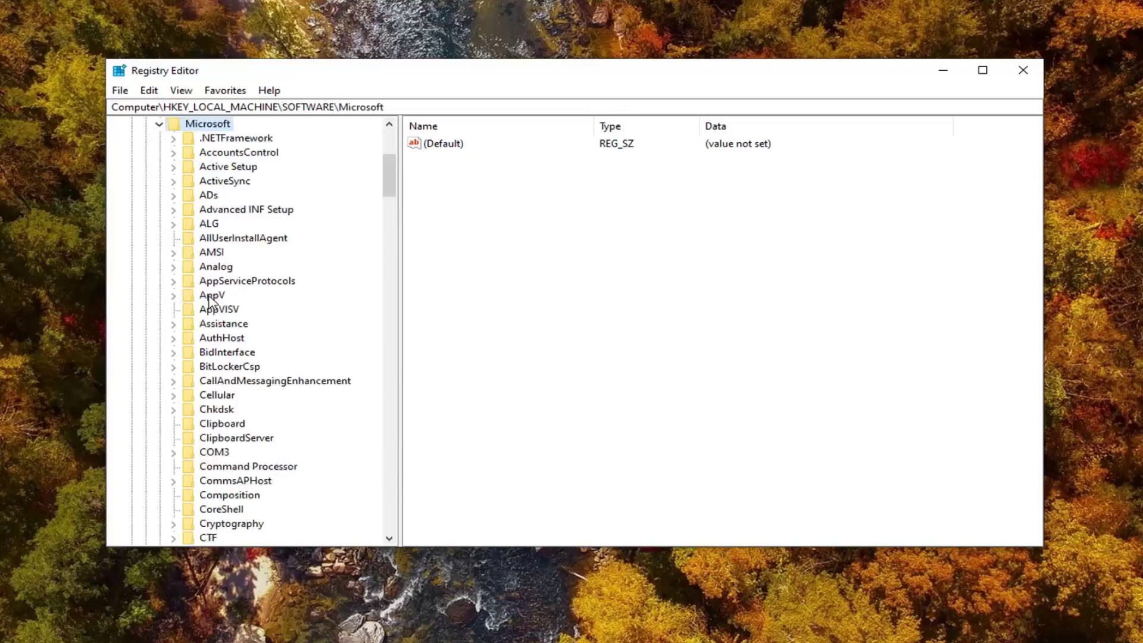
Step: Expand the Windows key under Microsoft and its CurrentVersion subkey
{"action": "scroll", "coordinate": [209, 301], "scroll_direction": "down", "scroll_amount": 19}
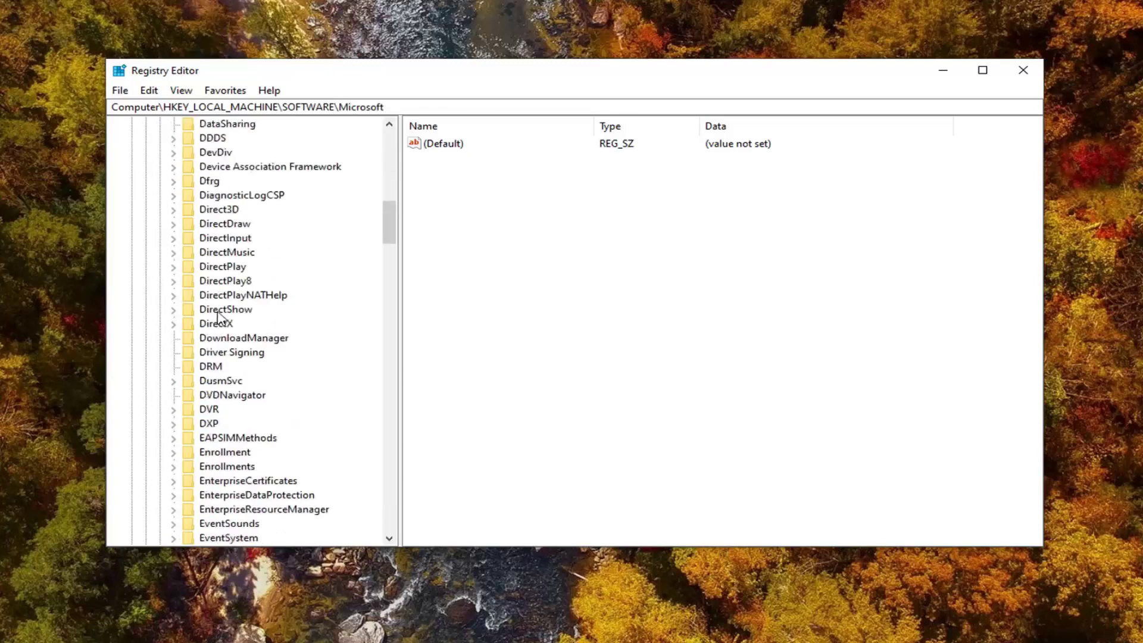
{"action": "scroll", "coordinate": [221, 323], "scroll_direction": "down", "scroll_amount": 20}
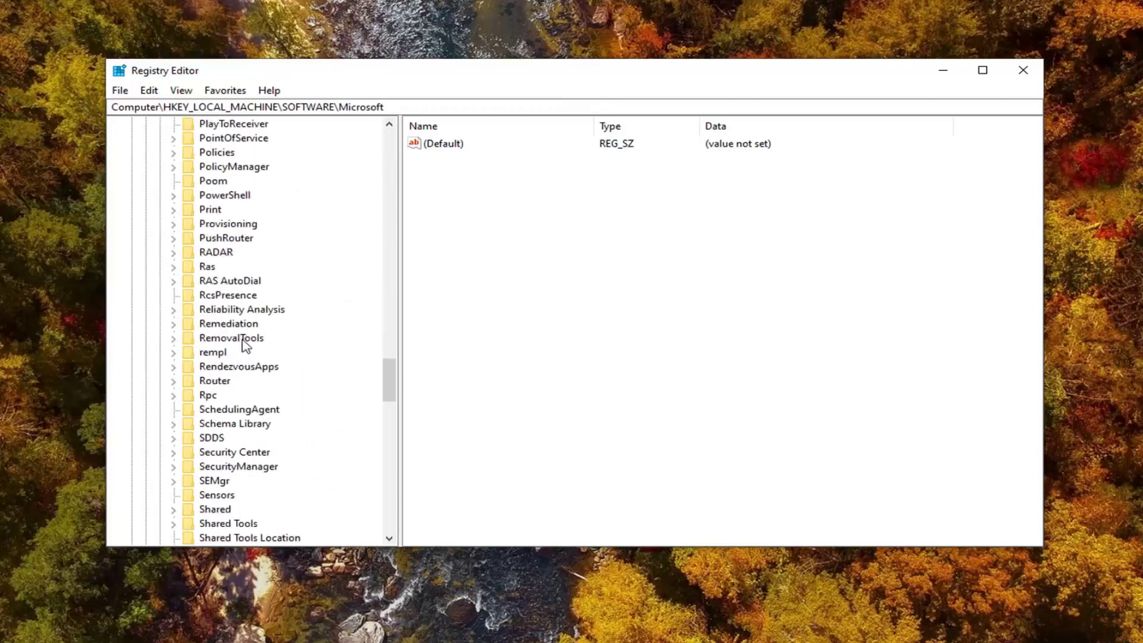
{"action": "scroll", "coordinate": [245, 351], "scroll_direction": "down", "scroll_amount": 9}
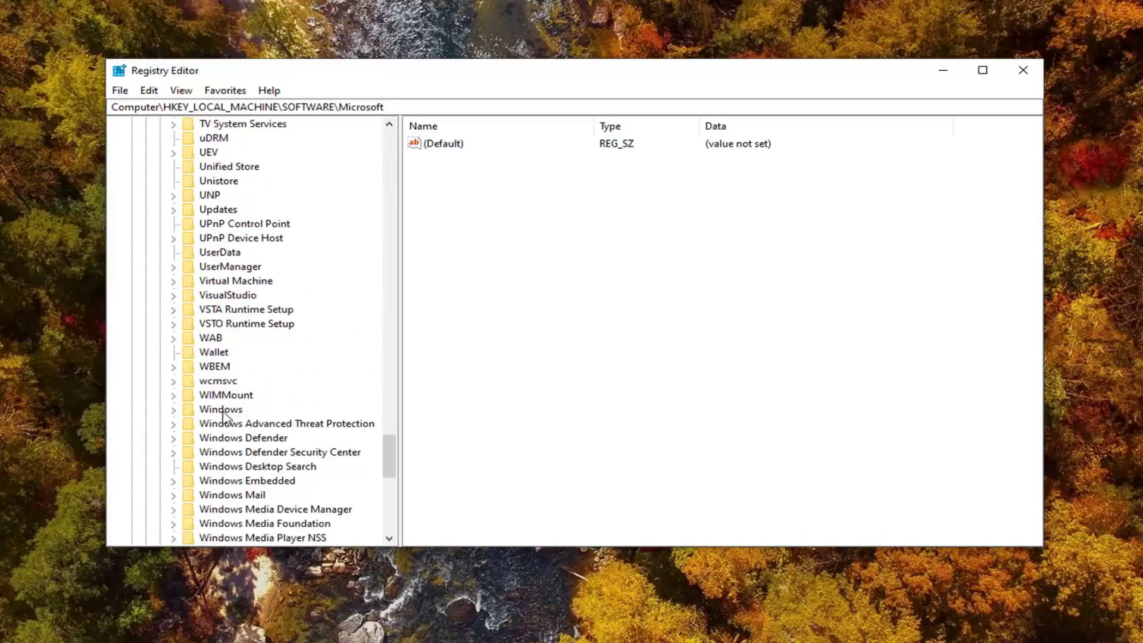
{"action": "left_click", "coordinate": [224, 411]}
{"action": "double_click", "coordinate": [224, 411]}
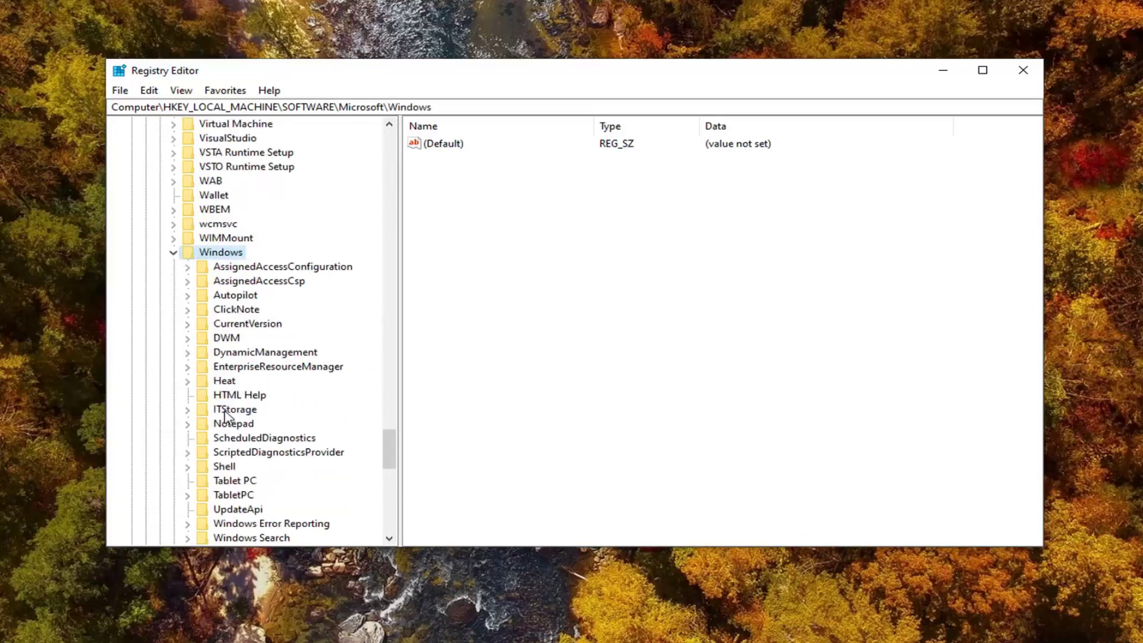
{"action": "left_click", "coordinate": [244, 325]}
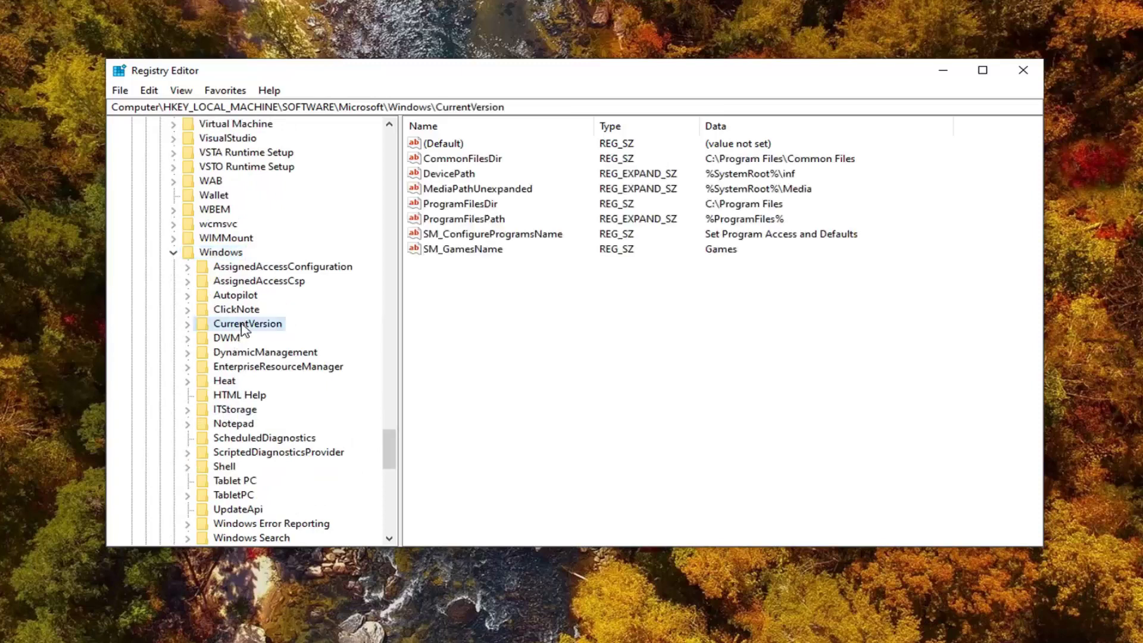
{"action": "double_click", "coordinate": [243, 325]}
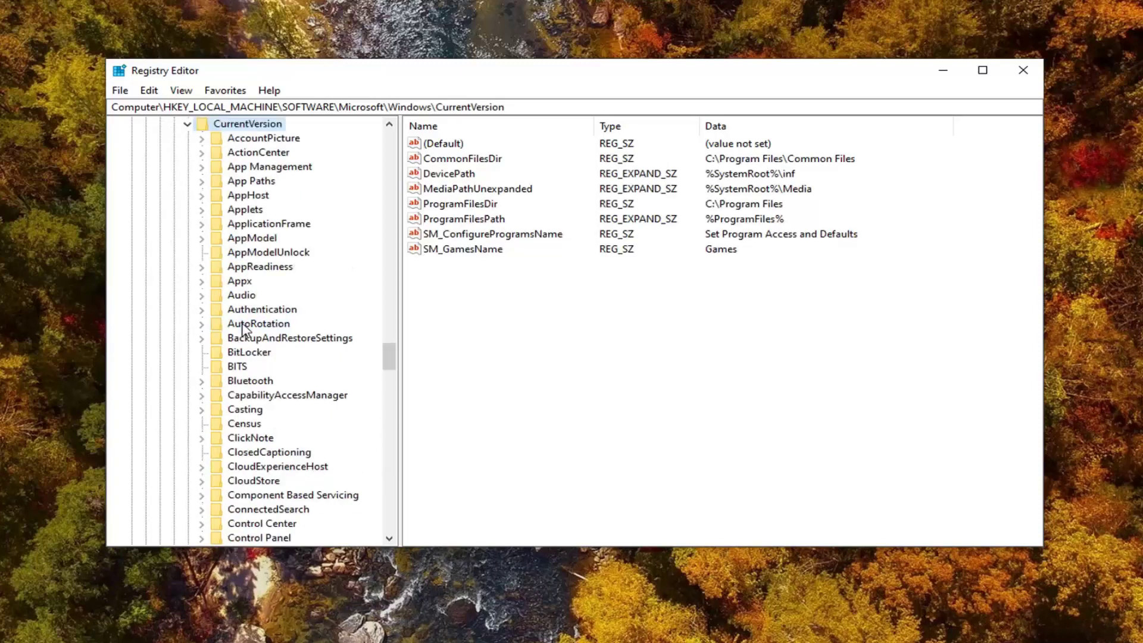
Step: Expand the Policies key under CurrentVersion and open its System subkey
{"action": "scroll", "coordinate": [244, 327], "scroll_direction": "down", "scroll_amount": 1}
{"action": "scroll", "coordinate": [244, 333], "scroll_direction": "up", "scroll_amount": 2}
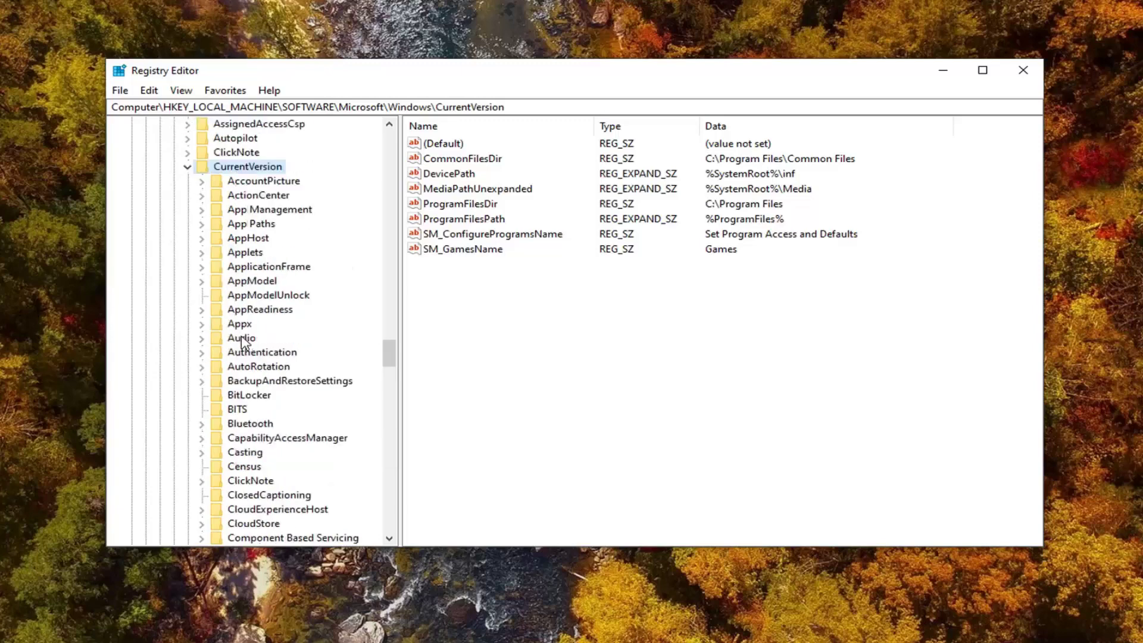
{"action": "scroll", "coordinate": [243, 343], "scroll_direction": "down", "scroll_amount": 4}
{"action": "scroll", "coordinate": [244, 342], "scroll_direction": "down", "scroll_amount": 18}
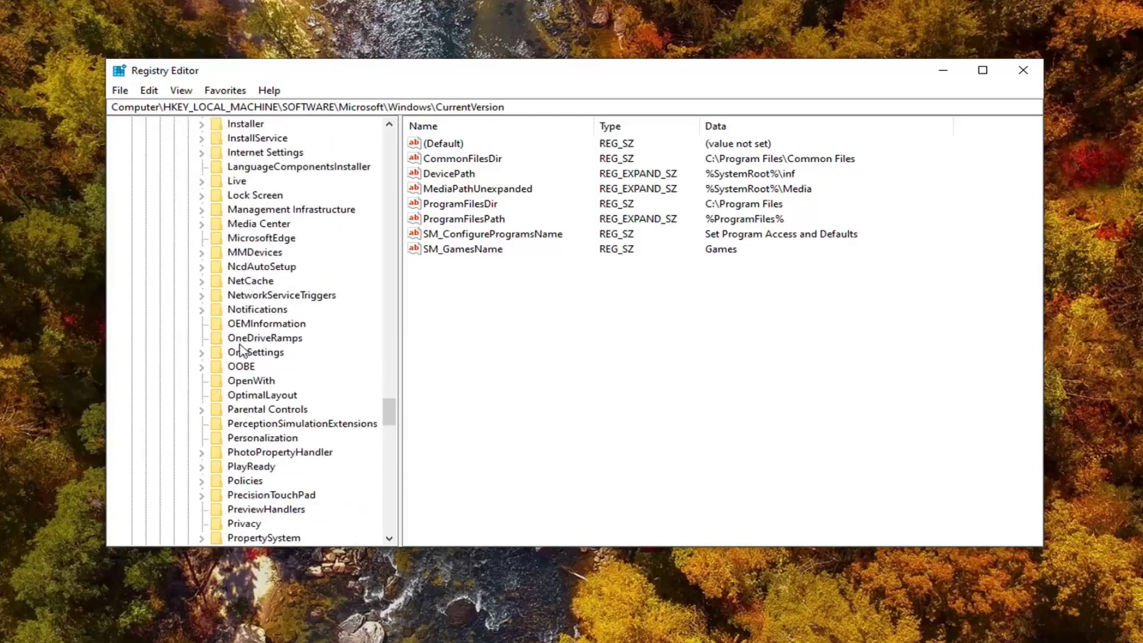
{"action": "left_click", "coordinate": [245, 481]}
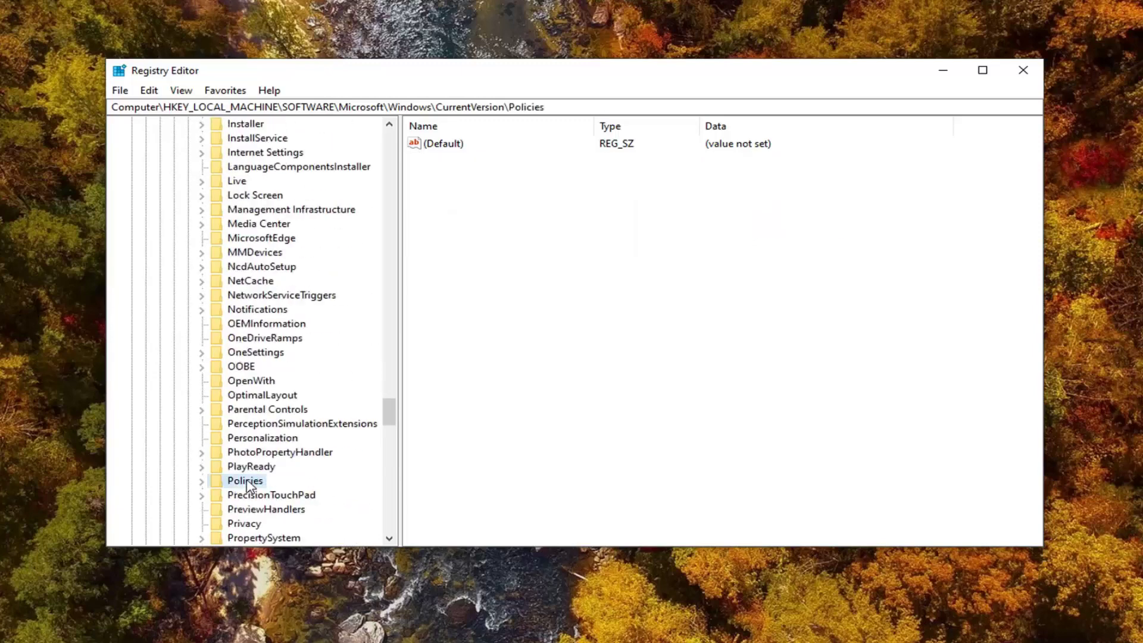
{"action": "double_click", "coordinate": [245, 481]}
{"action": "scroll", "coordinate": [256, 440], "scroll_direction": "down", "scroll_amount": 5}
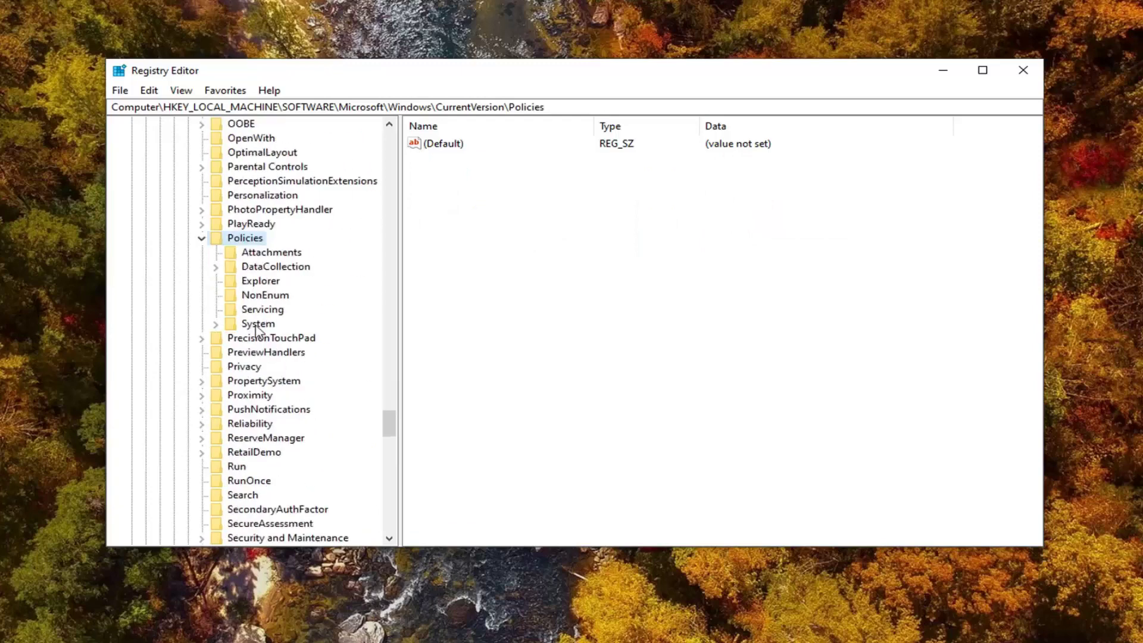
{"action": "left_click", "coordinate": [256, 324]}
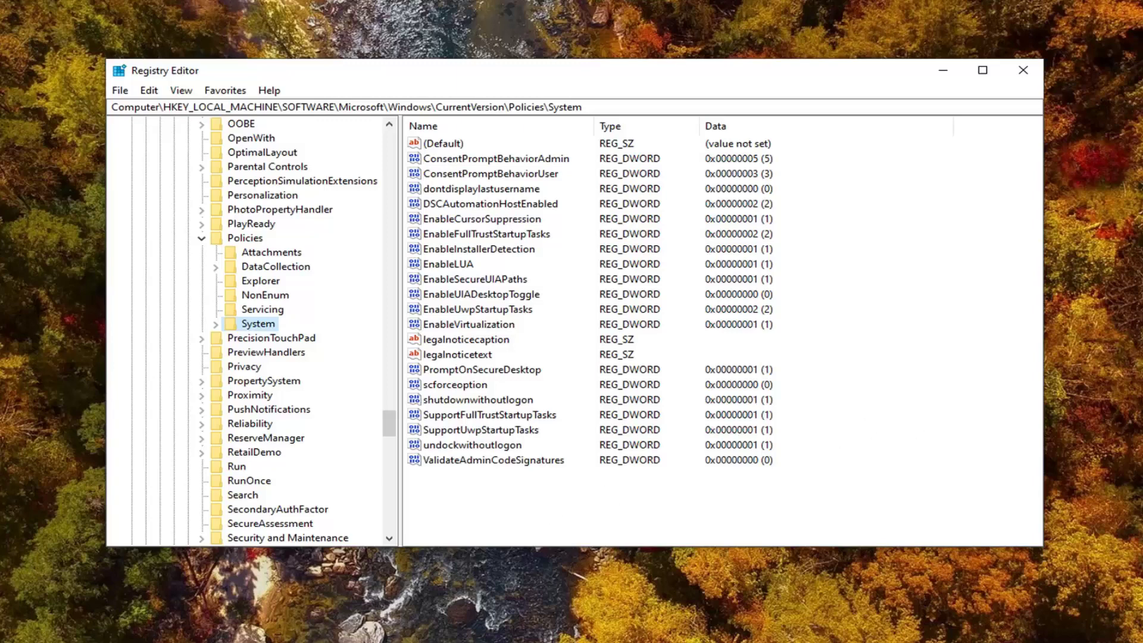
Step: Create a new DWORD (32-bit) value named NoConnectedUser in the Policies\System key
{"action": "left_click", "coordinate": [443, 492]}
{"action": "right_click", "coordinate": [477, 491]}
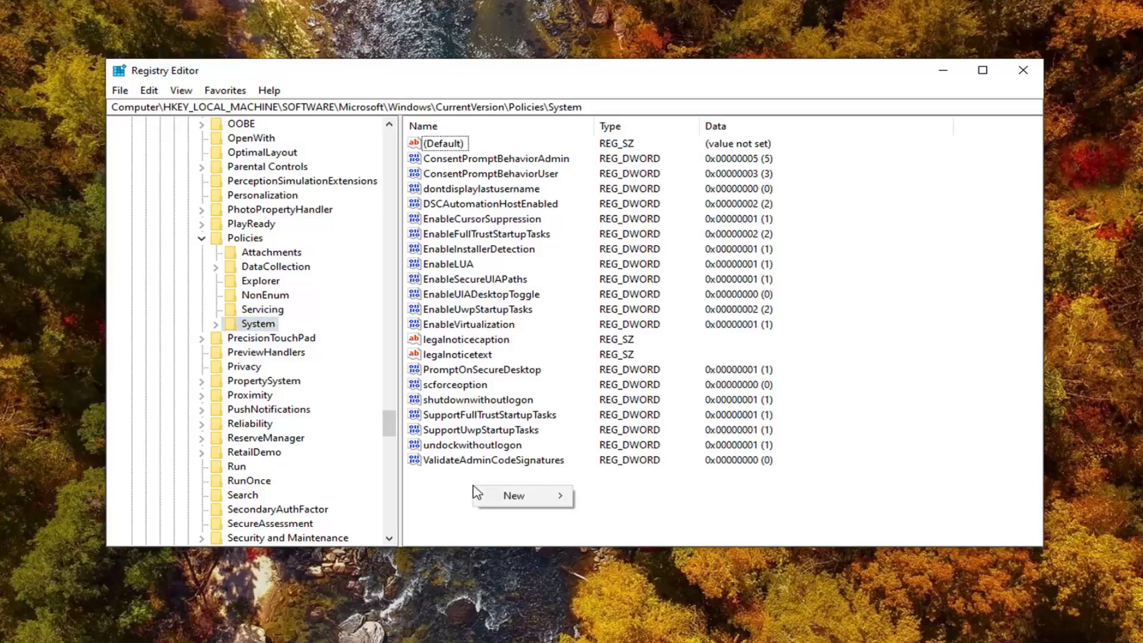
{"action": "mouse_move", "coordinate": [516, 500]}
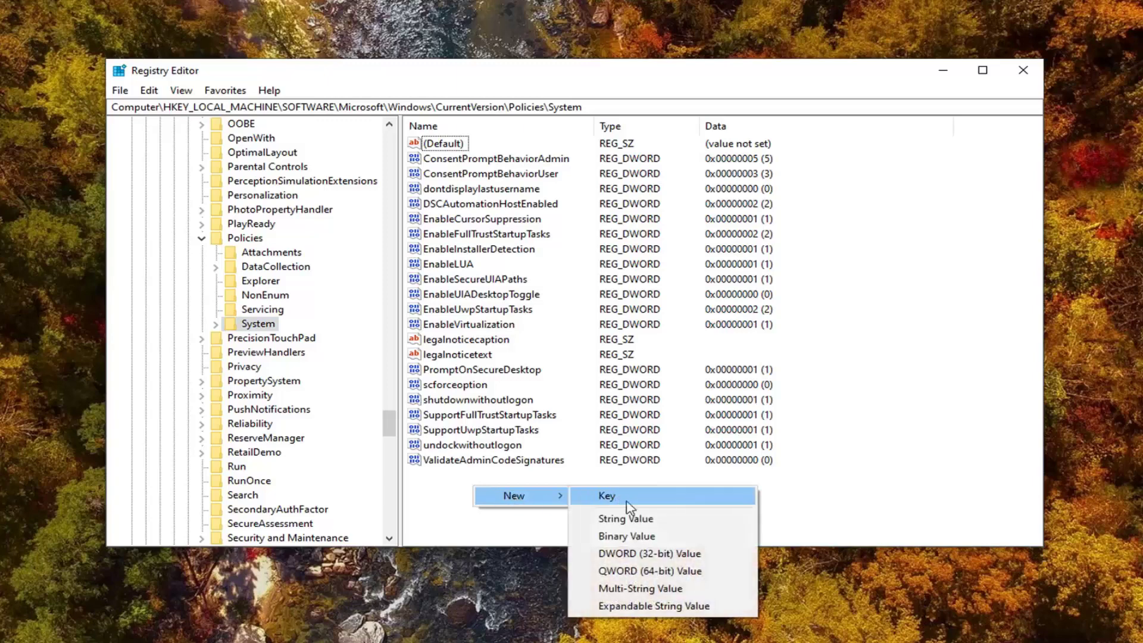
{"action": "left_click", "coordinate": [649, 553]}
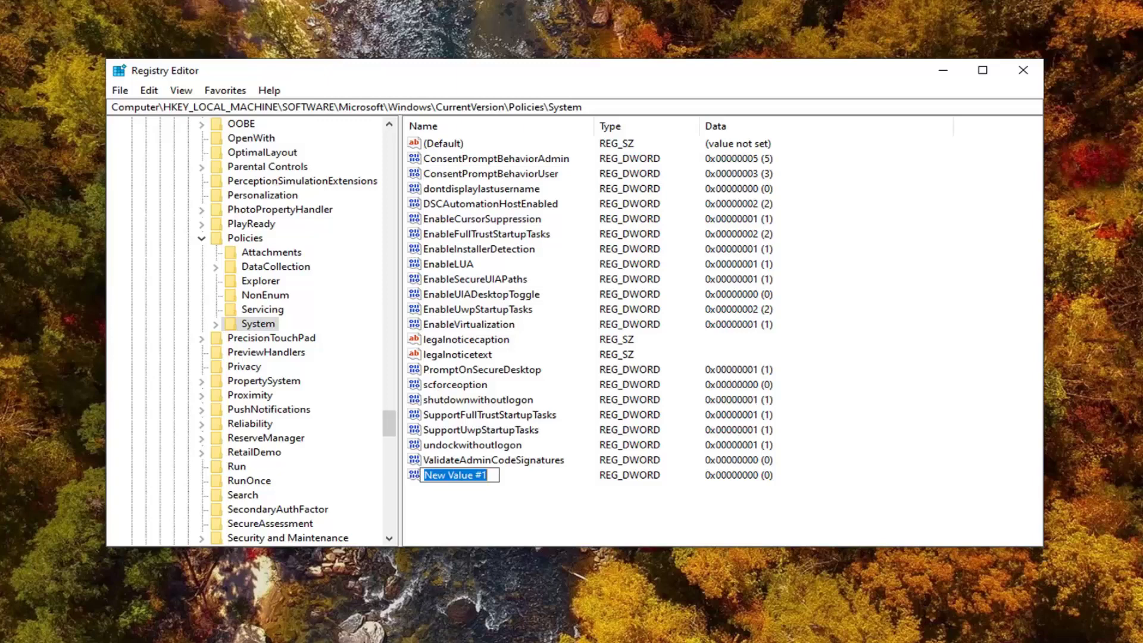
{"action": "type", "text": "N"}
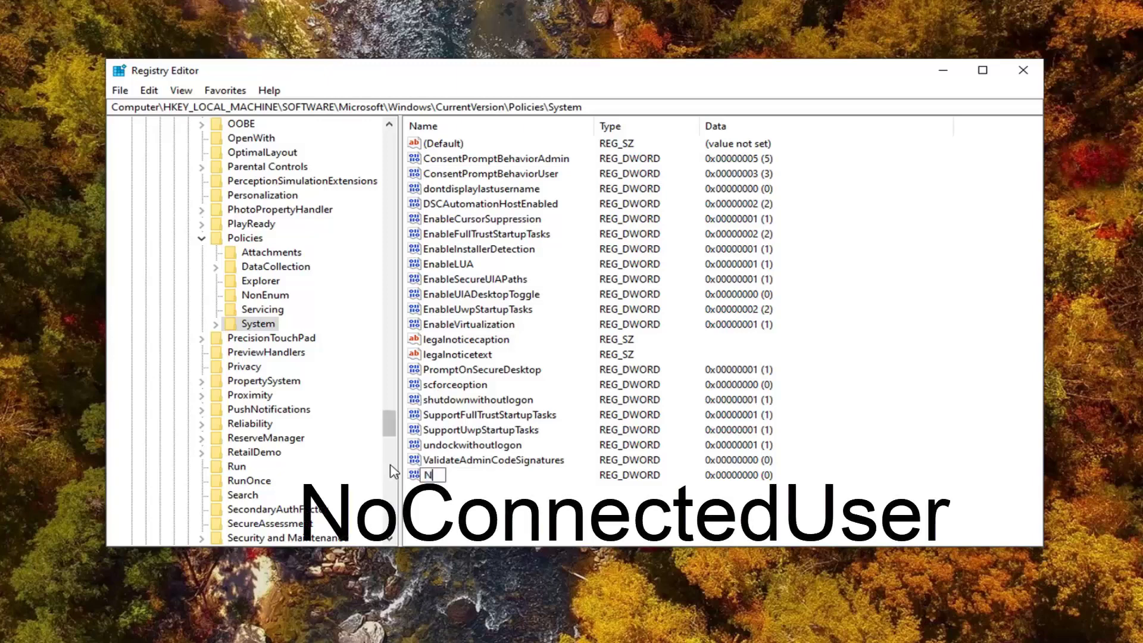
{"action": "type", "text": "oConnectedU"}
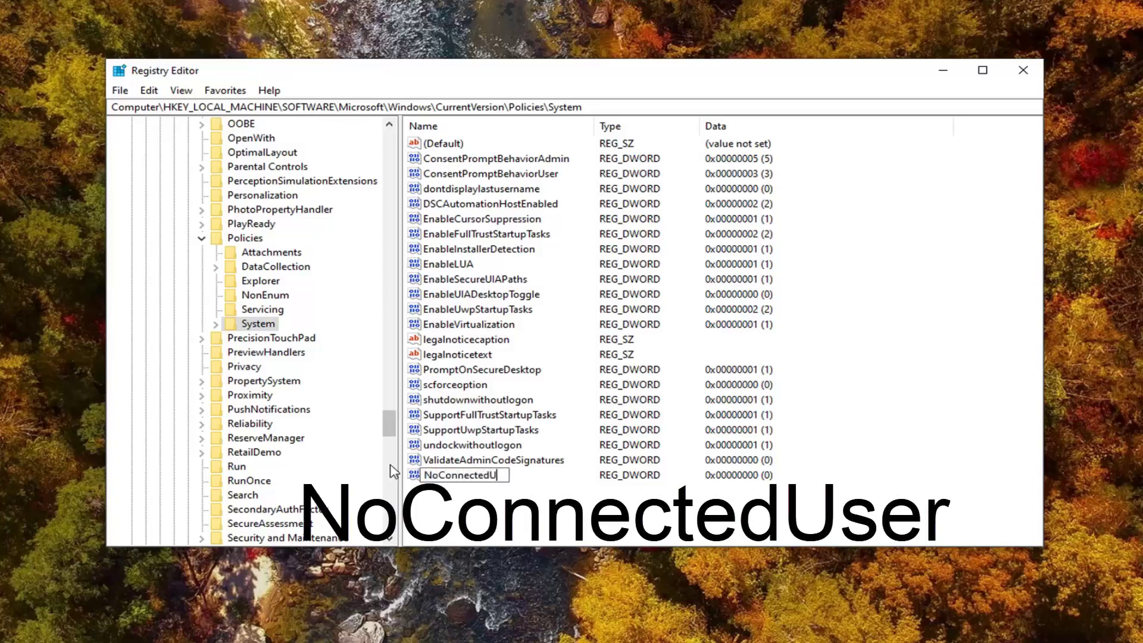
{"action": "type", "text": "ser"}
{"action": "key", "text": "Return"}
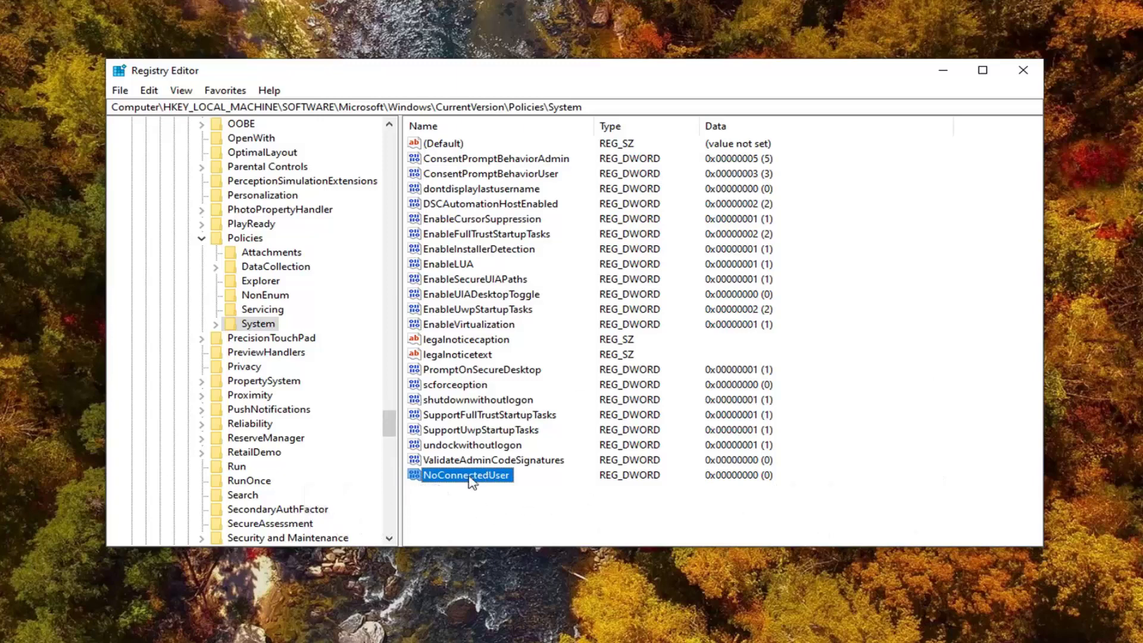
{"action": "left_click", "coordinate": [467, 505]}
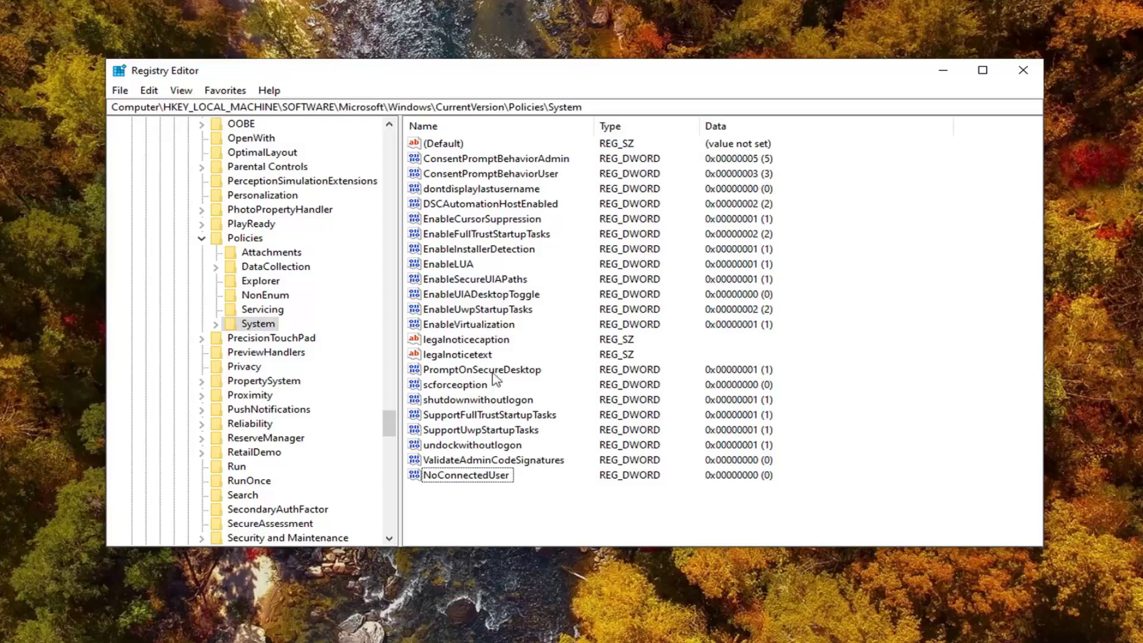
Step: Open the NoConnectedUser value for editing and confirm its value data as 0 with the hexadecimal base
{"action": "double_click", "coordinate": [442, 476]}
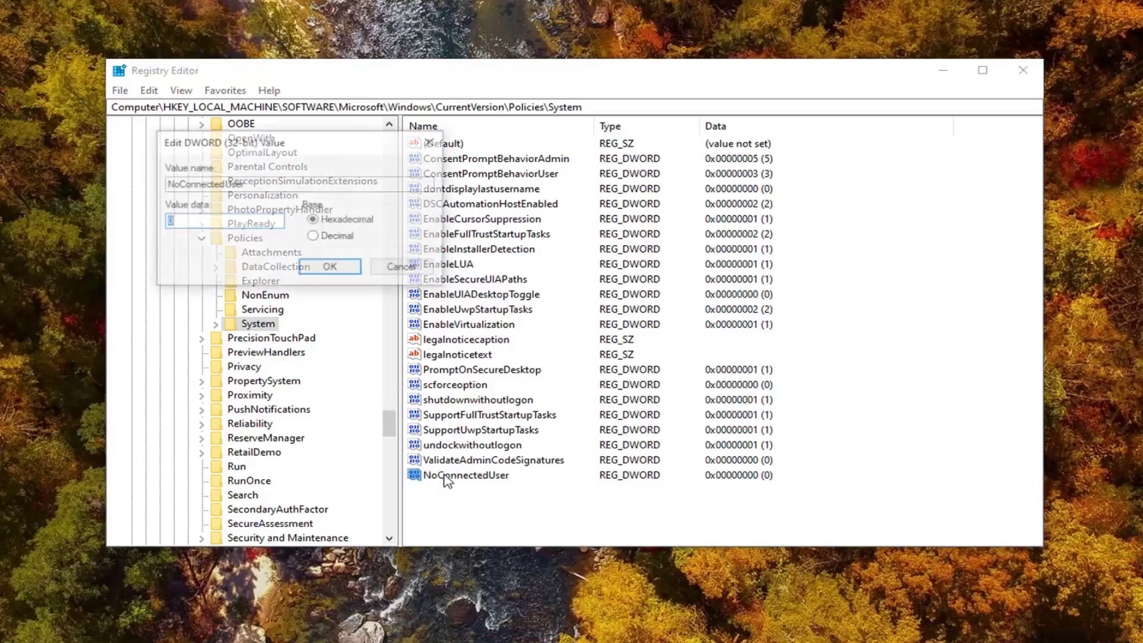
{"action": "left_click", "coordinate": [168, 221]}
{"action": "left_click_drag", "start_coordinate": [264, 146], "coordinate": [499, 211]}
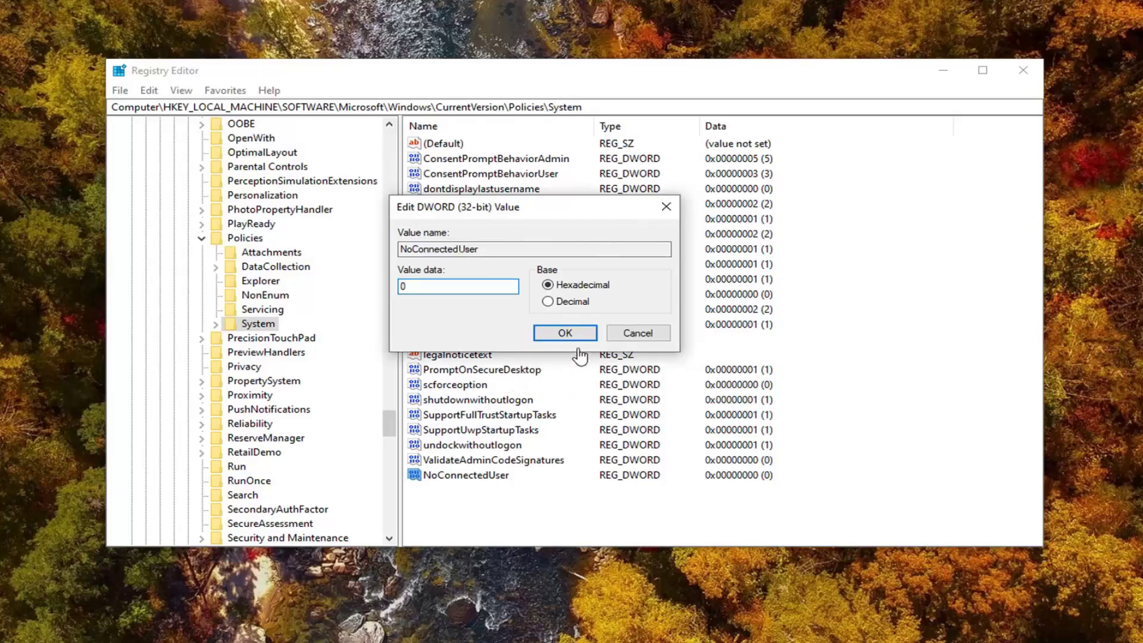
{"action": "left_click", "coordinate": [560, 334]}
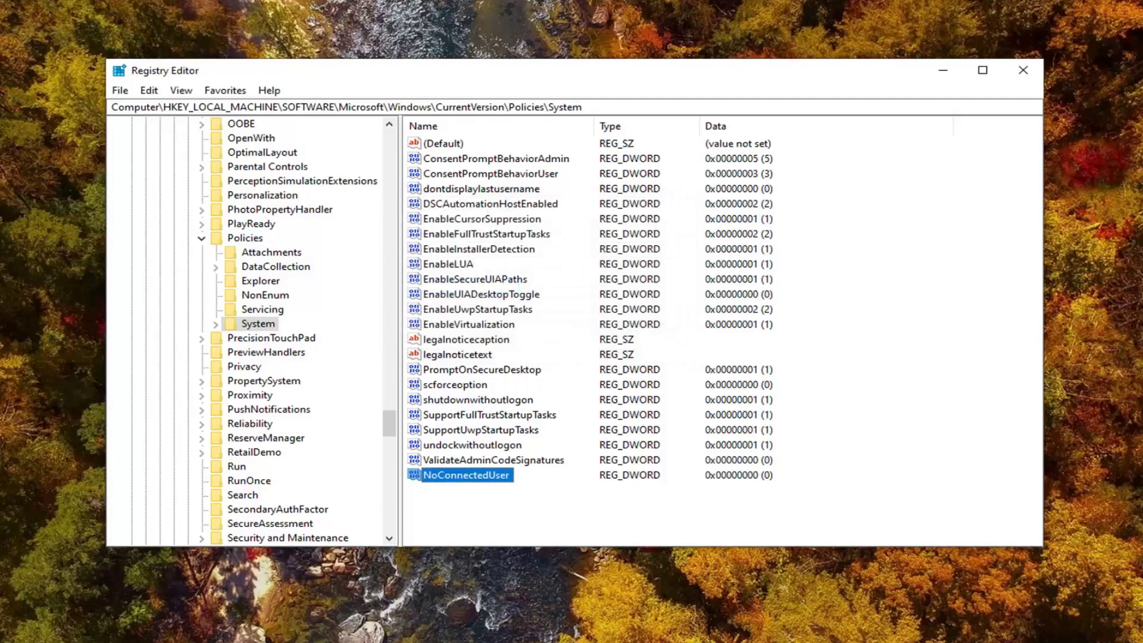
Step: Collapse the Policies key, then its parent keys Microsoft, SOFTWARE and HKEY_LOCAL_MACHINE in the registry tree
{"action": "left_click", "coordinate": [201, 238]}
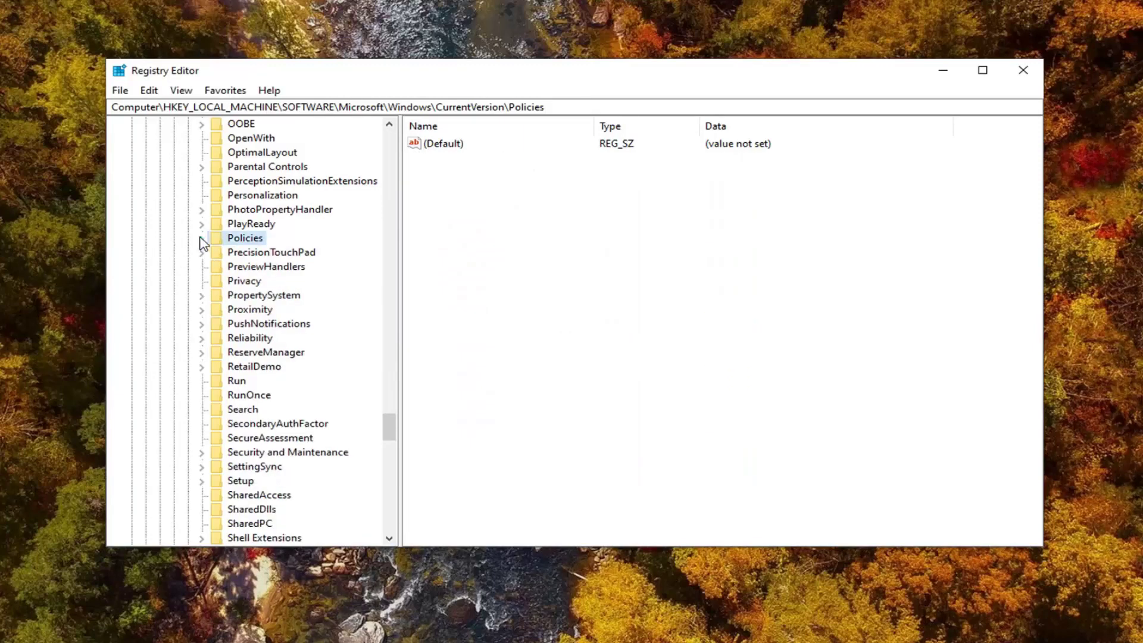
{"action": "scroll", "coordinate": [193, 256], "scroll_direction": "up", "scroll_amount": 9}
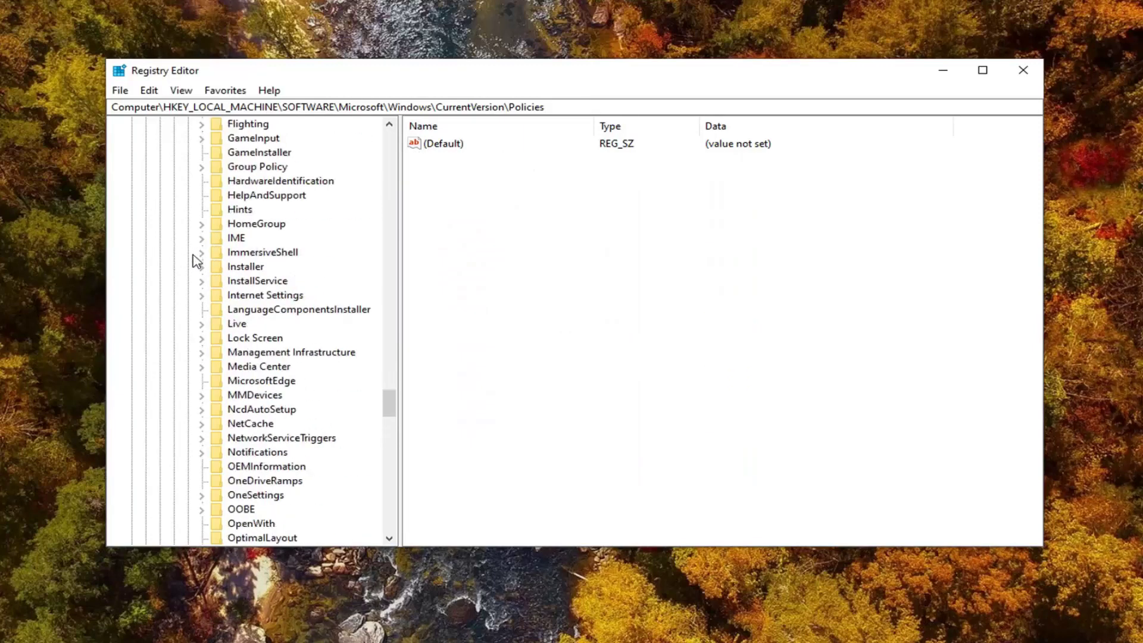
{"action": "scroll", "coordinate": [197, 262], "scroll_direction": "up", "scroll_amount": 20}
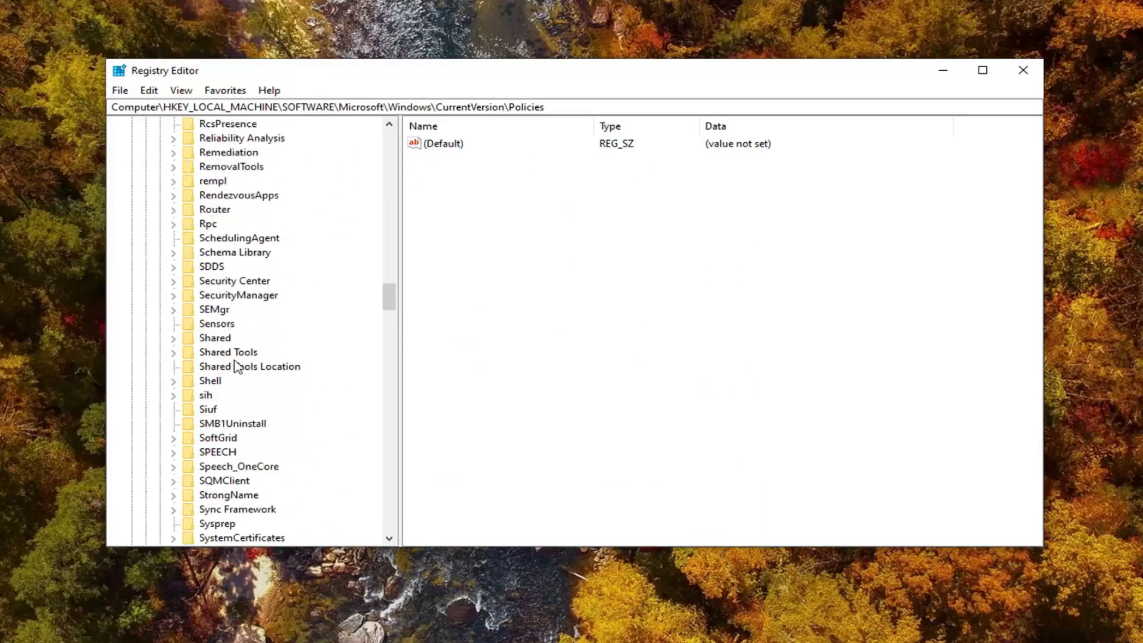
{"action": "scroll", "coordinate": [237, 367], "scroll_direction": "up", "scroll_amount": 18}
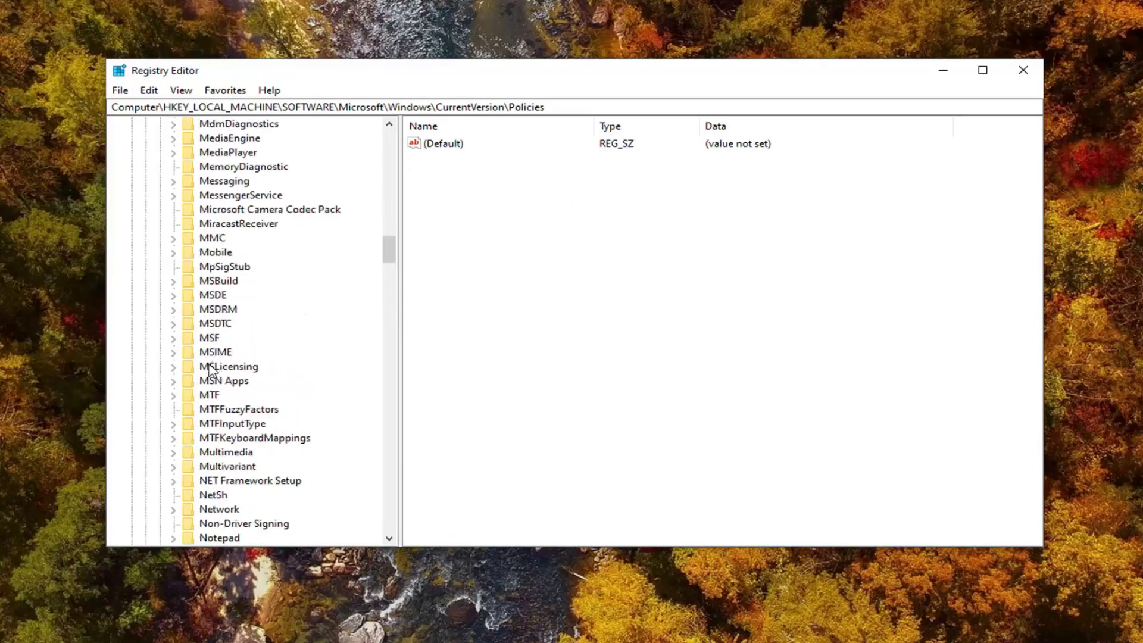
{"action": "scroll", "coordinate": [209, 368], "scroll_direction": "up", "scroll_amount": 20}
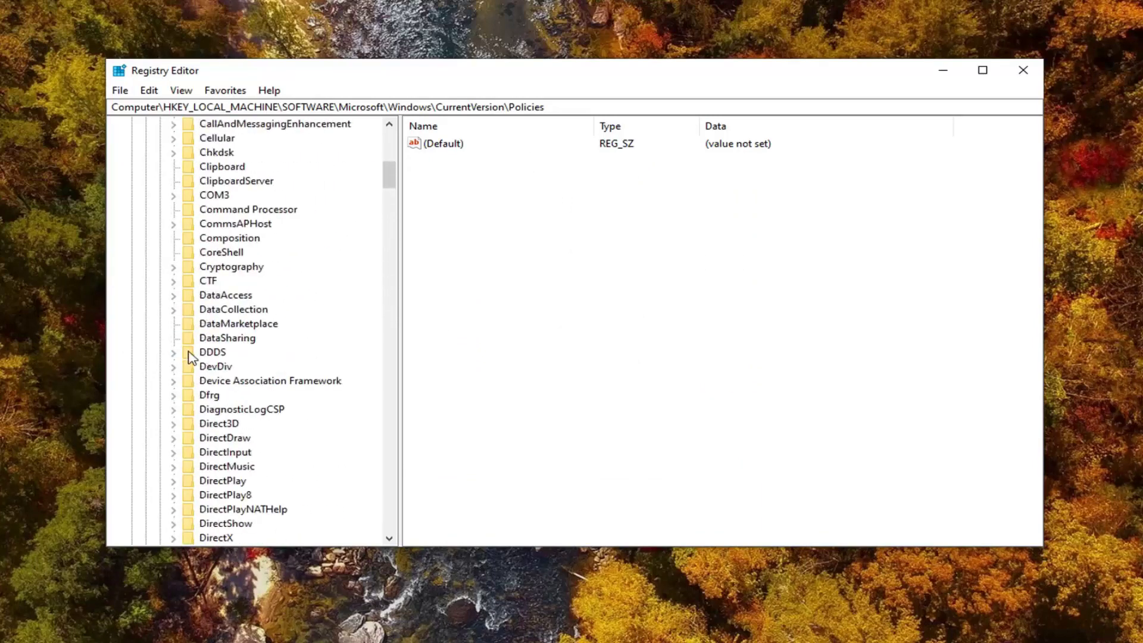
{"action": "scroll", "coordinate": [190, 358], "scroll_direction": "up", "scroll_amount": 15}
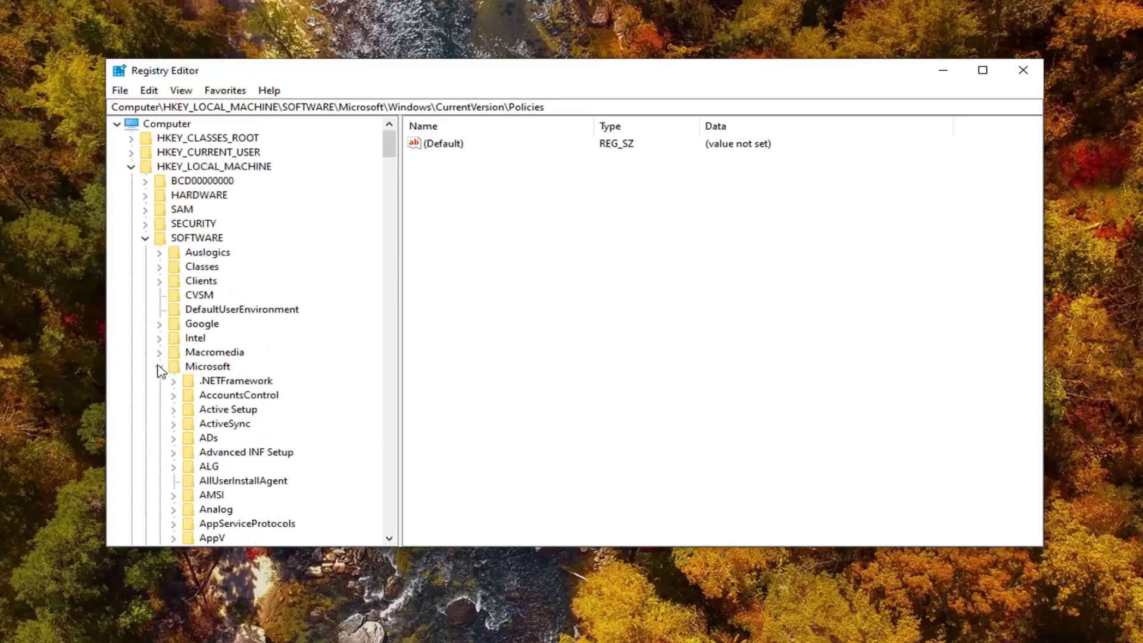
{"action": "left_click", "coordinate": [159, 367]}
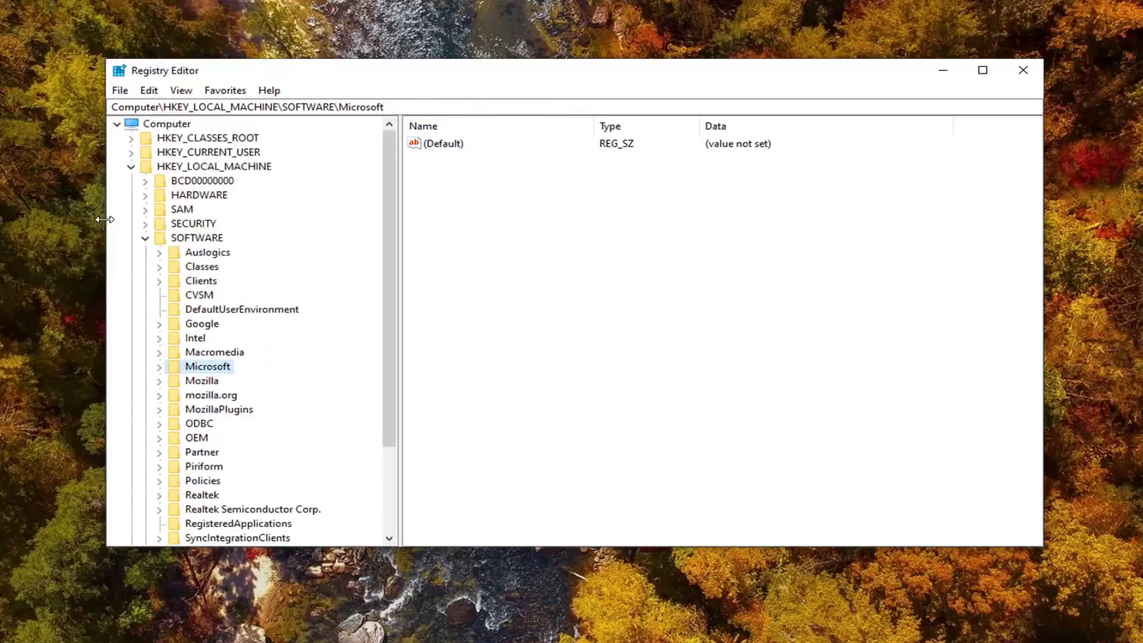
{"action": "left_click", "coordinate": [145, 239]}
{"action": "left_click", "coordinate": [131, 167]}
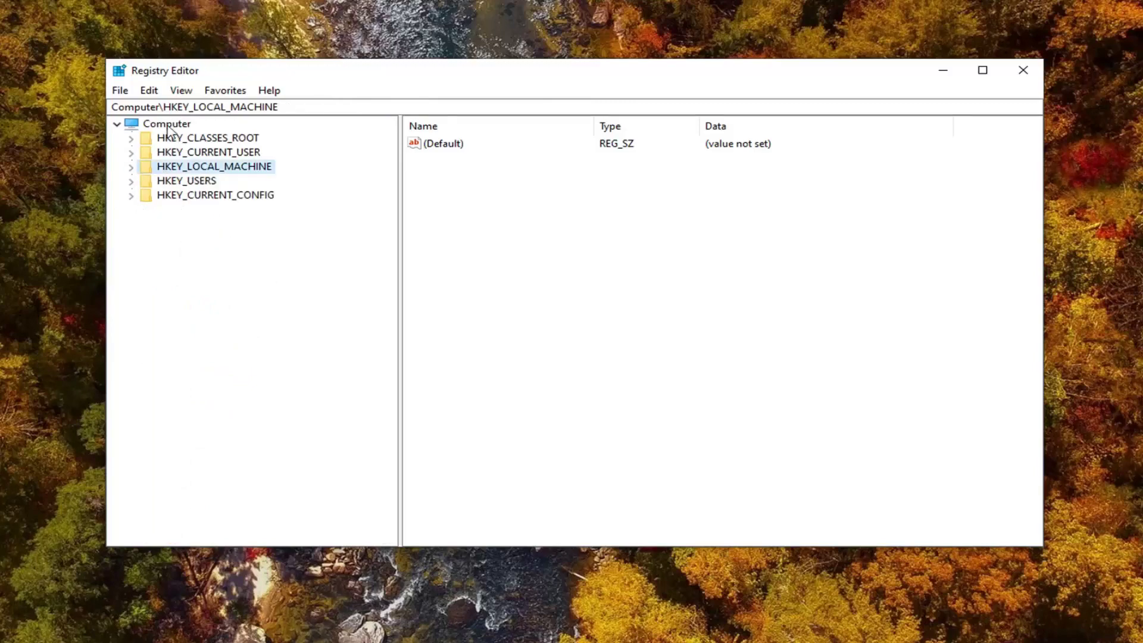
Step: Select the Computer root of the registry tree and close the Registry Editor
{"action": "left_click", "coordinate": [171, 126]}
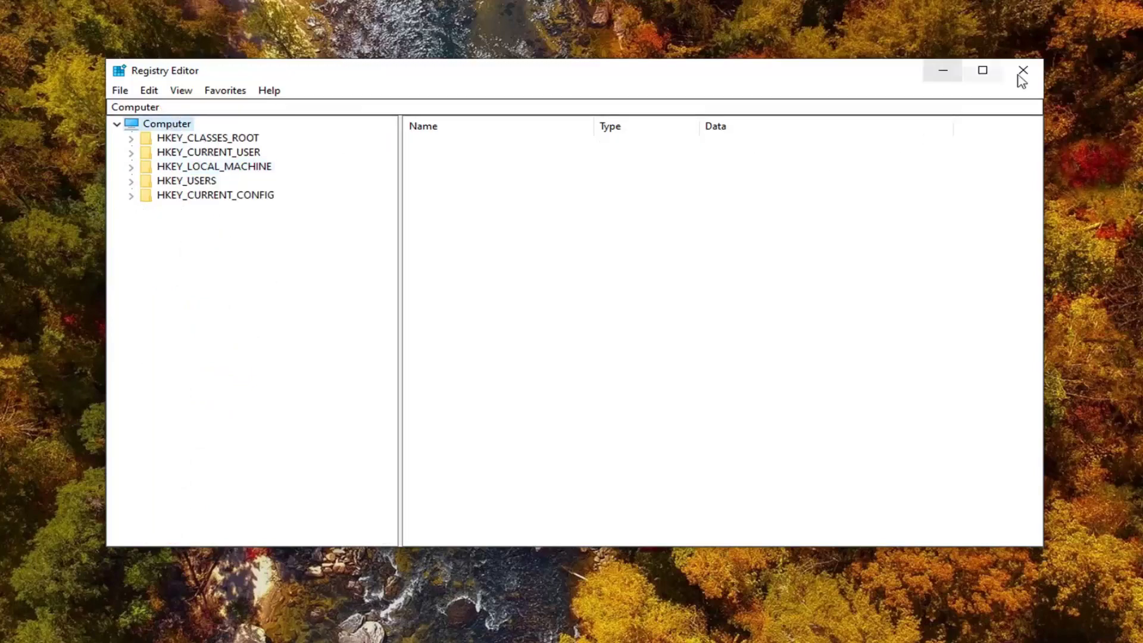
{"action": "left_click", "coordinate": [1022, 73]}
{"action": "left_click", "coordinate": [1015, 75]}
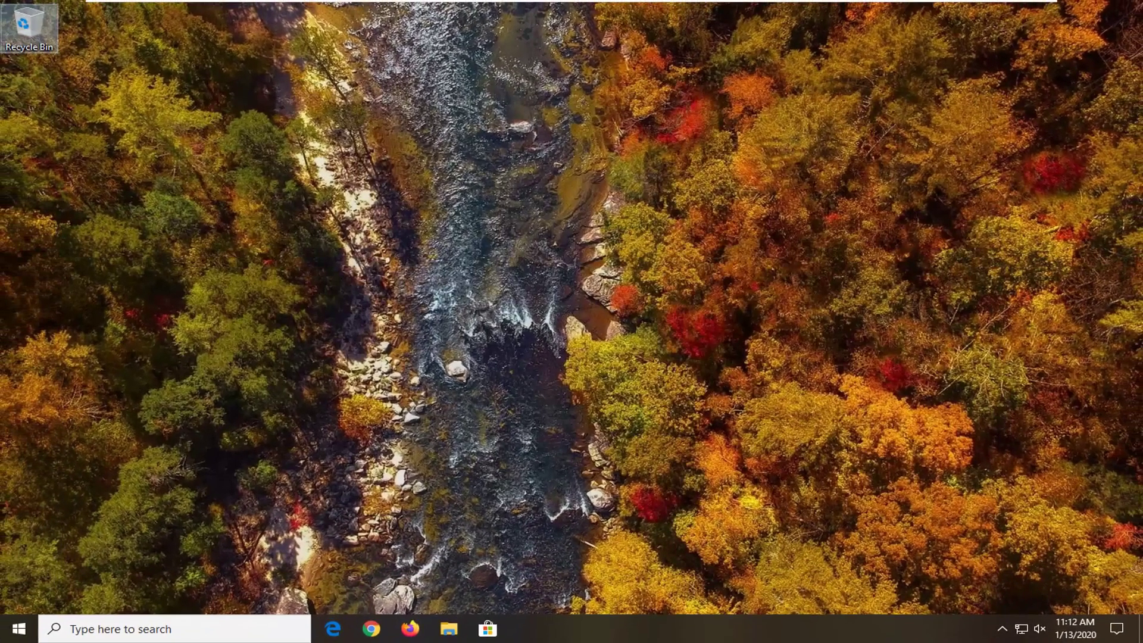